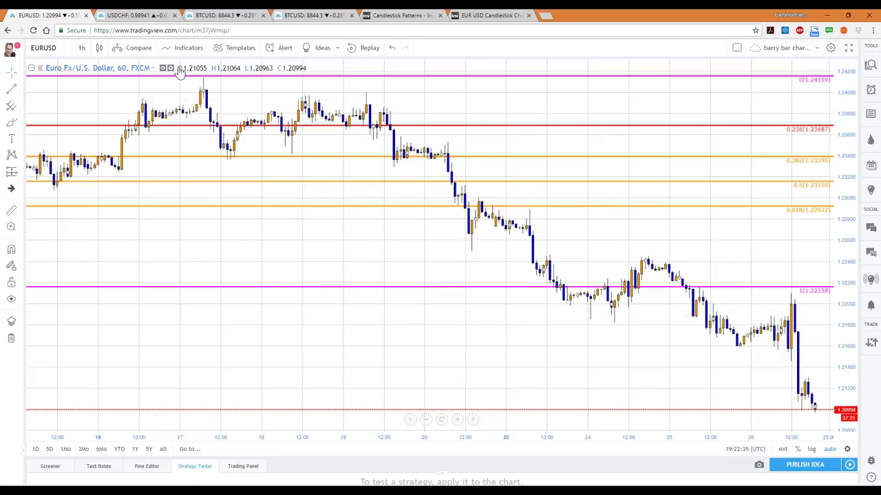
Colour the EURUSD rising candles red and the falling candles dark green in Chart Properties.
click(170, 70)
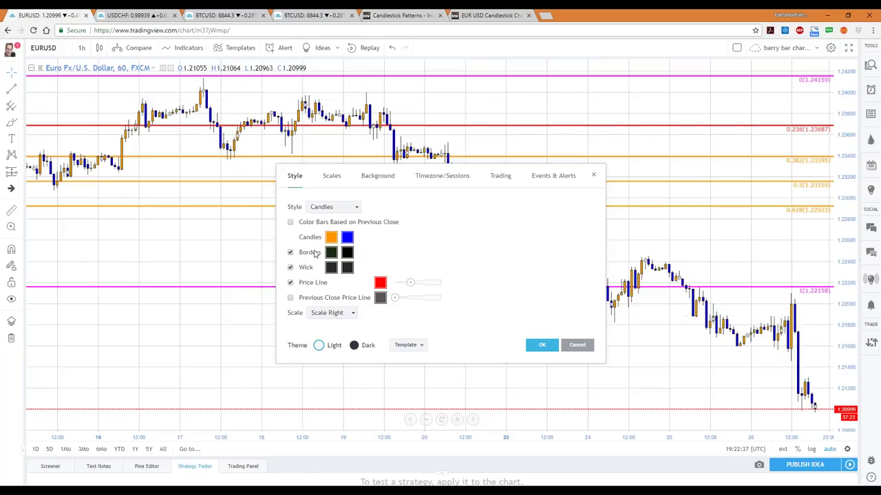
click(331, 238)
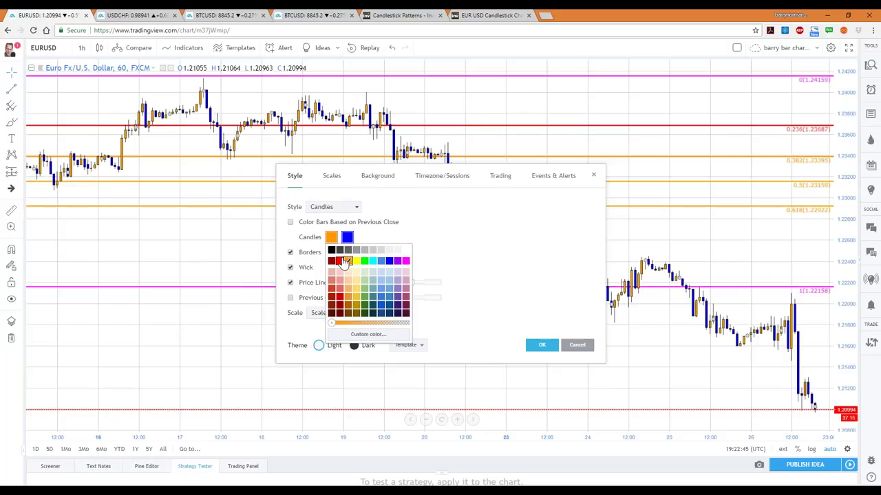
click(340, 261)
click(349, 238)
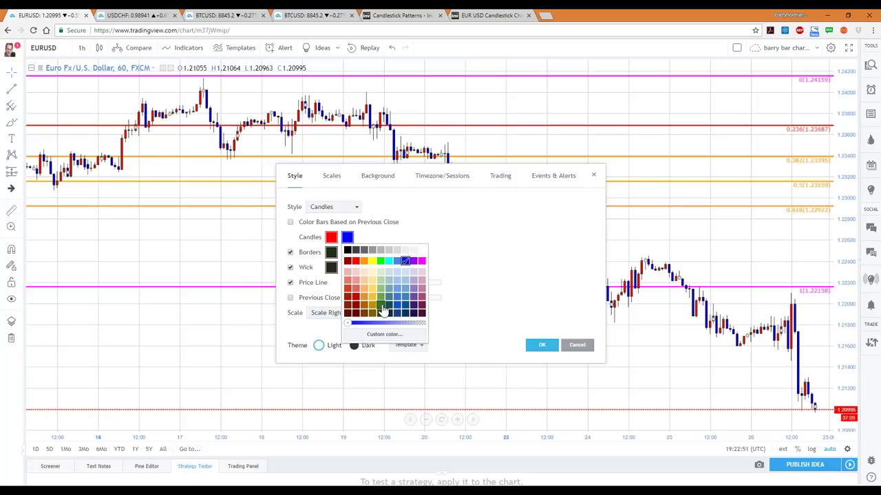
click(383, 311)
click(541, 345)
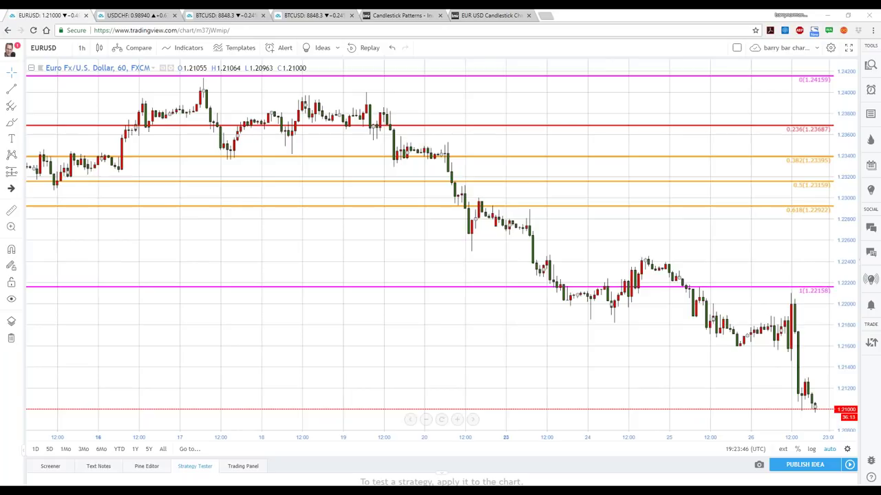
Draw yellow highlights over the peak near the 19th, the latest price and the 1.234 candle range.
drag(363, 103, 447, 102)
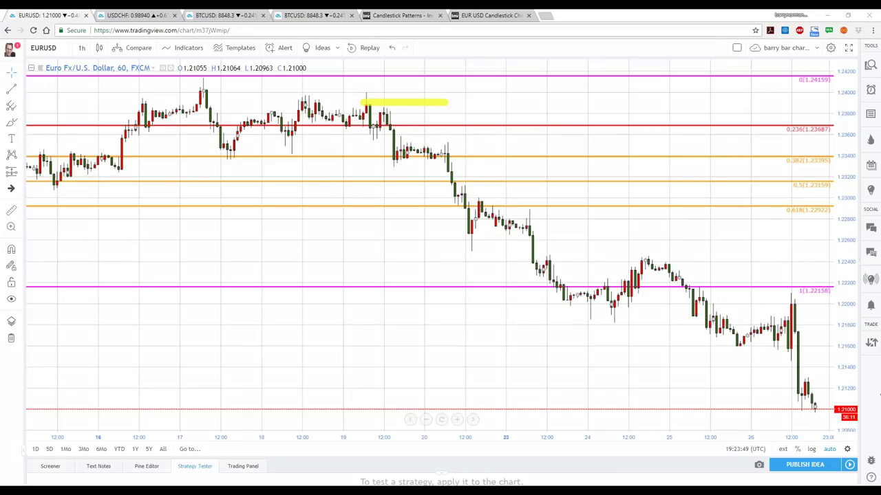
drag(824, 413, 714, 413)
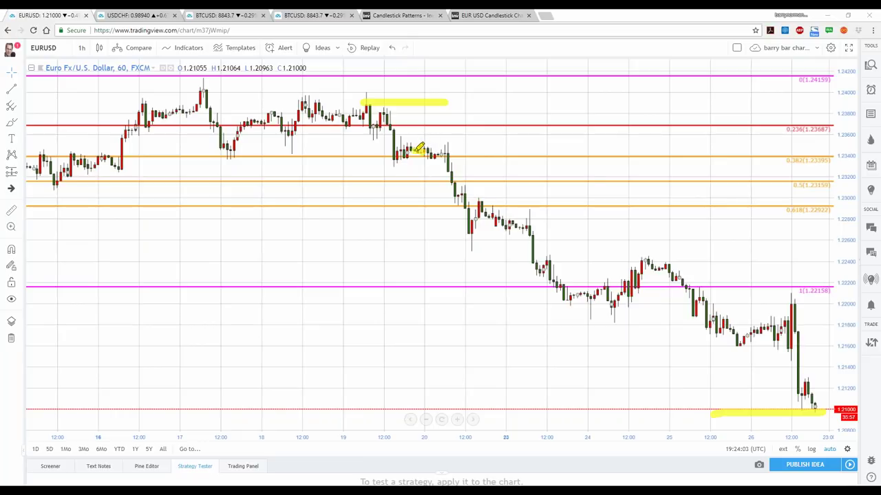
mouse_move(413, 154)
mouse_down()
mouse_move(405, 152)
mouse_move(442, 151)
mouse_up()
mouse_move(396, 157)
mouse_down()
mouse_move(444, 155)
mouse_move(448, 146)
mouse_move(397, 152)
mouse_up()
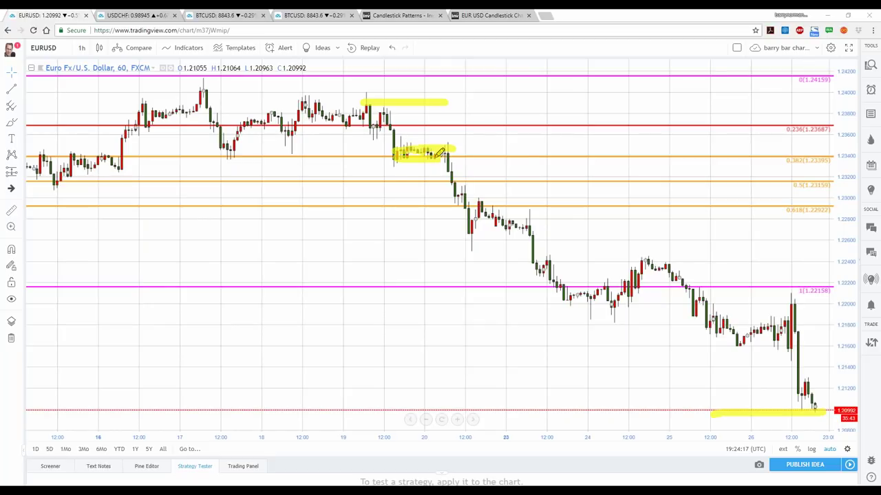
drag(449, 153, 458, 200)
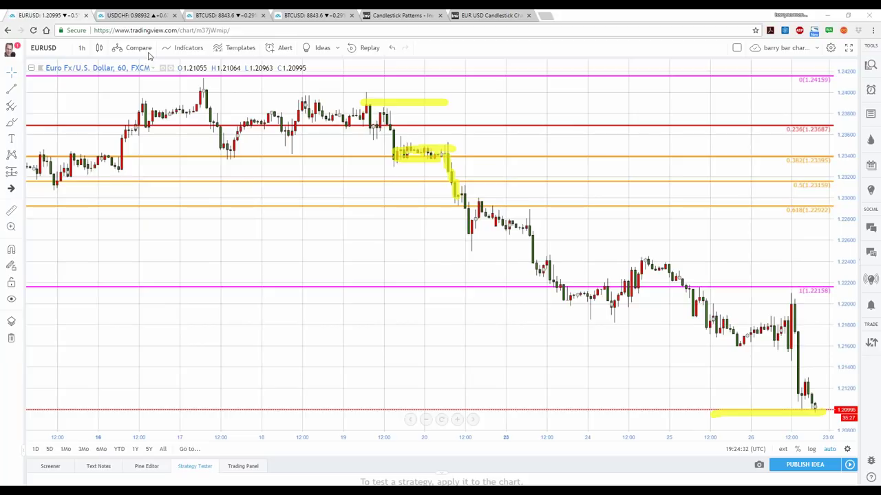
Set the Candles up colour to dark green and the down colour to red.
click(170, 69)
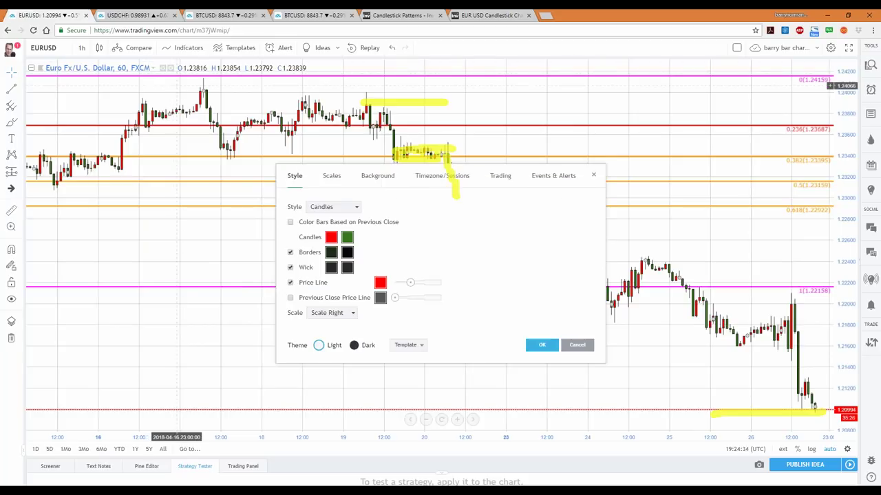
click(332, 240)
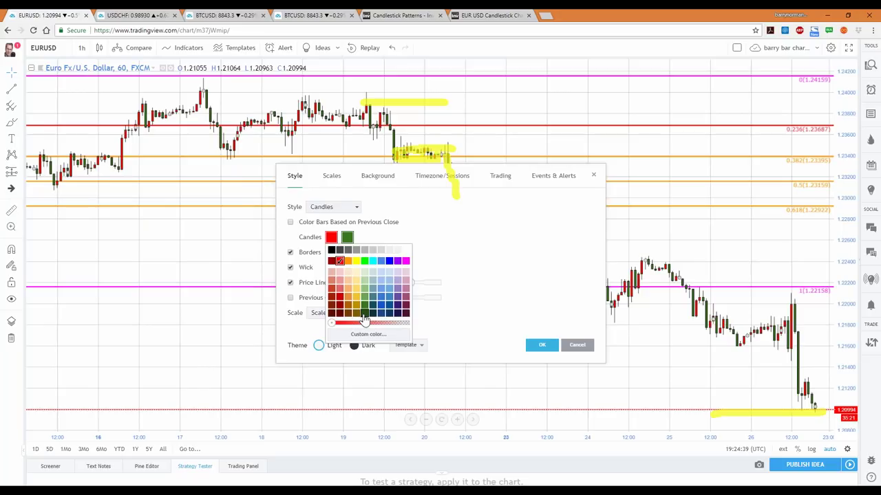
click(364, 314)
click(331, 252)
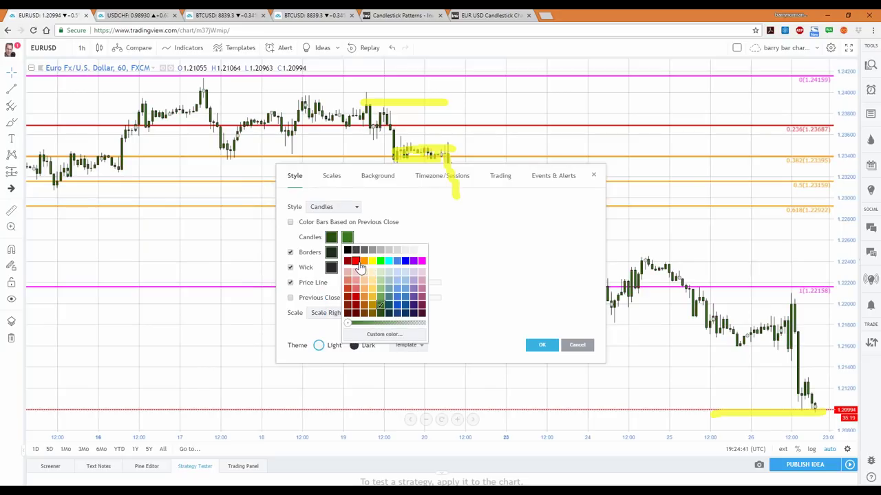
click(358, 262)
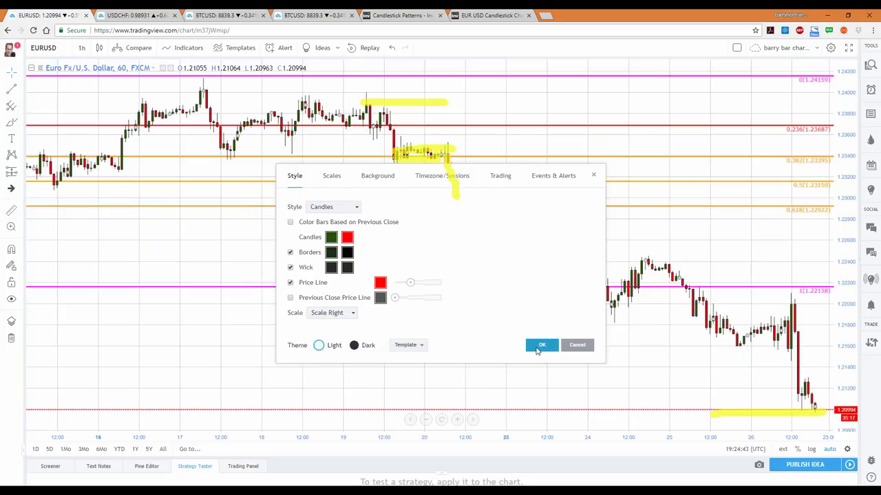
click(541, 345)
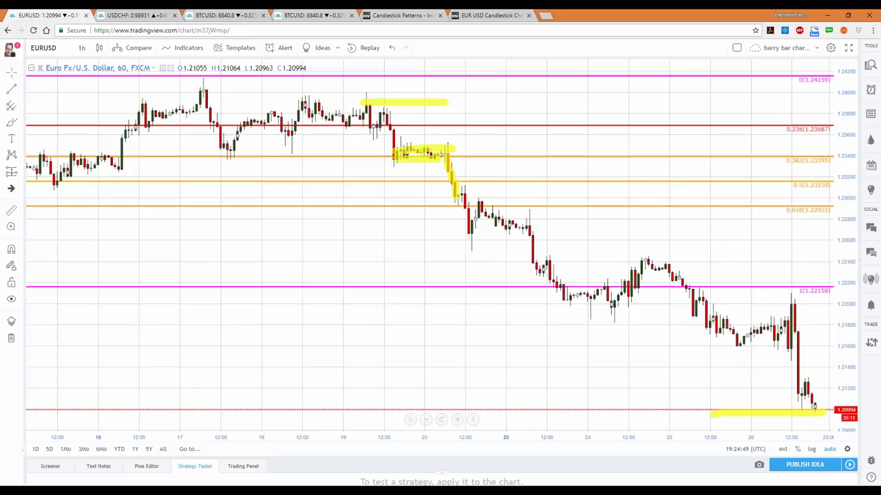
Highlight the sharp drop near the 23rd, the 0.618 level candles and the downtrend.
mouse_move(527, 223)
mouse_down()
mouse_move(548, 229)
mouse_move(547, 272)
mouse_move(536, 274)
mouse_move(519, 240)
mouse_move(527, 223)
mouse_up()
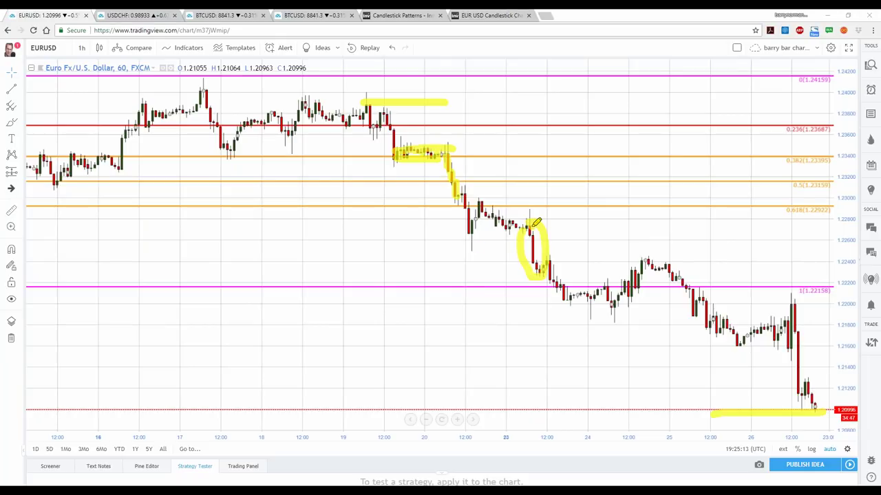
drag(493, 242, 459, 237)
drag(496, 205, 457, 205)
drag(565, 283, 520, 279)
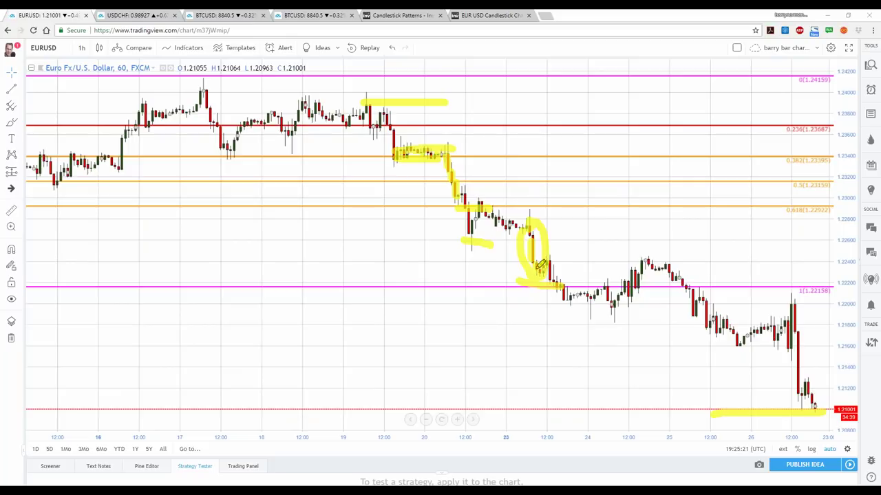
mouse_move(501, 205)
mouse_down()
mouse_move(595, 291)
mouse_move(802, 376)
mouse_up()
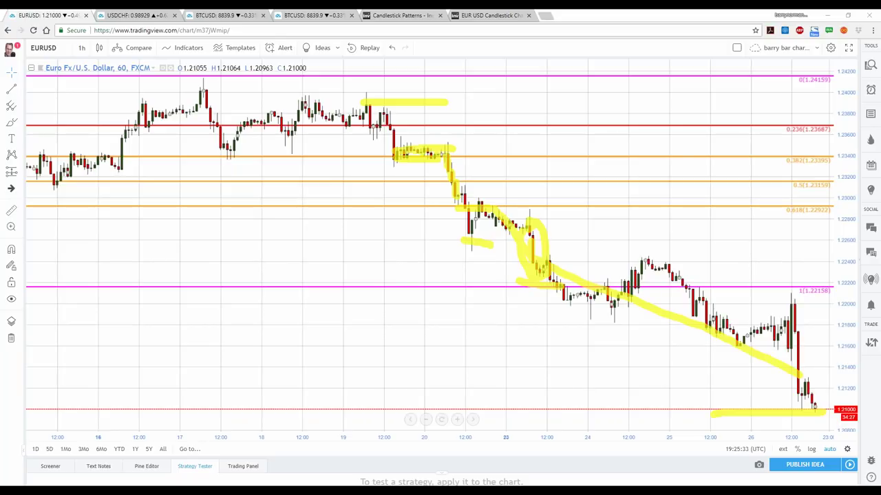
Clear all drawings and highlight the candle tops near the 18th and 19th.
key(e)
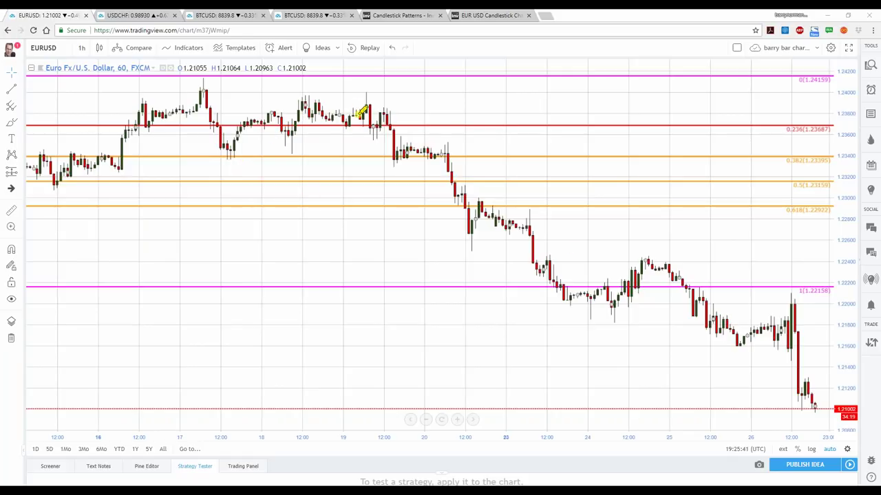
drag(355, 113, 335, 115)
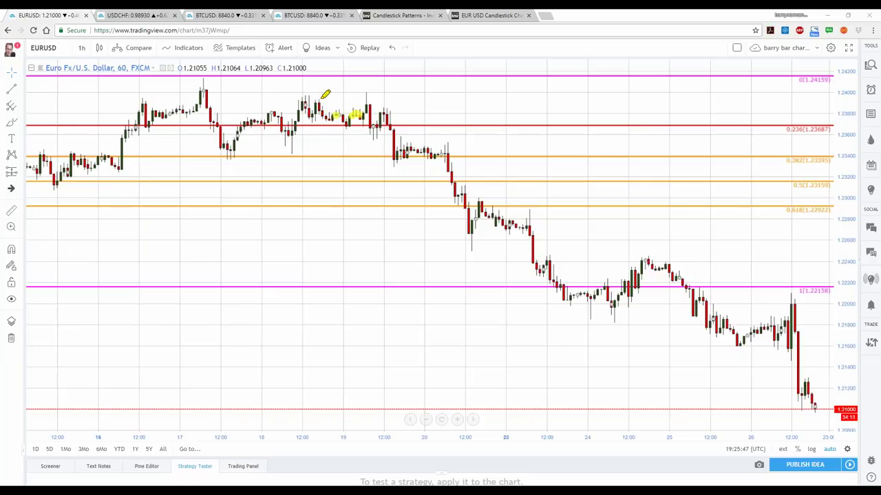
drag(318, 99, 320, 117)
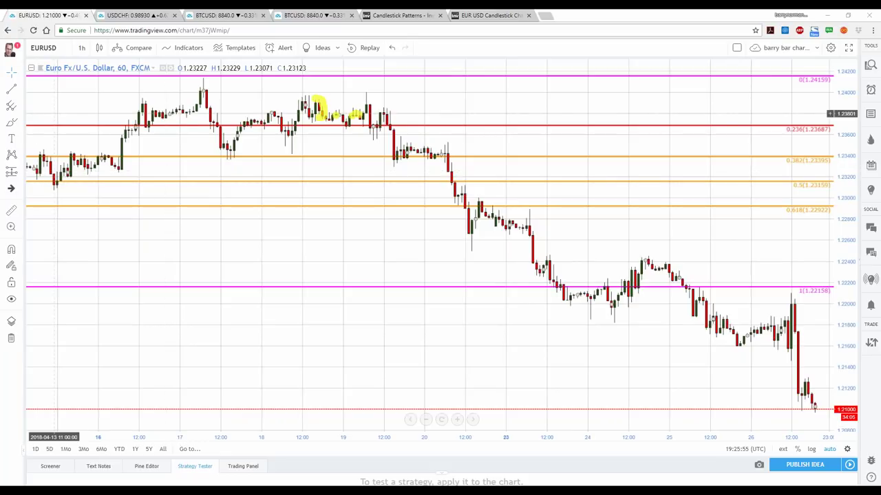
On the USDCHF chart, highlight the descending trendline and the latest candle pushing into it.
click(126, 16)
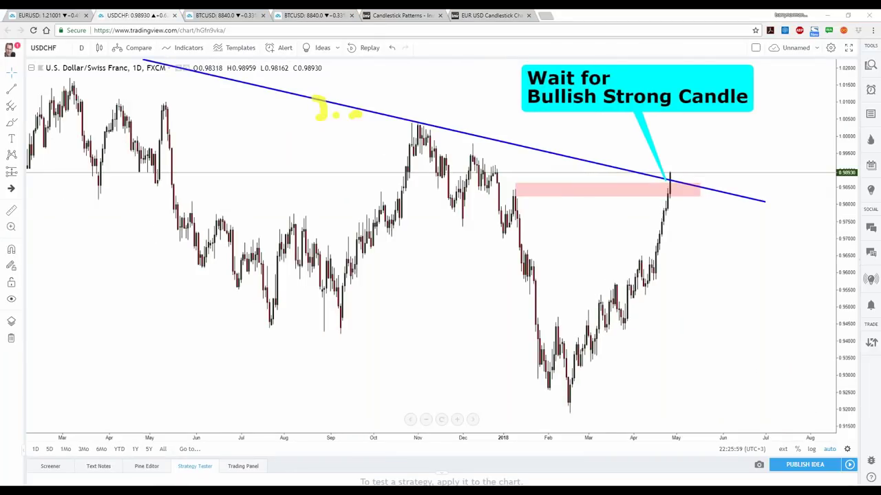
key(Escape)
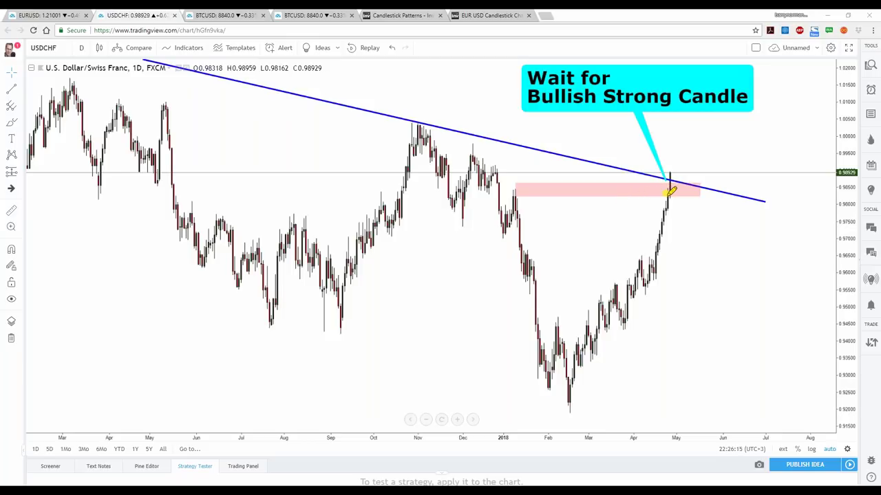
mouse_move(667, 195)
mouse_down()
mouse_move(667, 176)
mouse_move(661, 196)
mouse_move(667, 186)
mouse_up()
mouse_move(668, 176)
mouse_down()
mouse_move(675, 160)
mouse_move(670, 170)
mouse_up()
drag(189, 68, 419, 108)
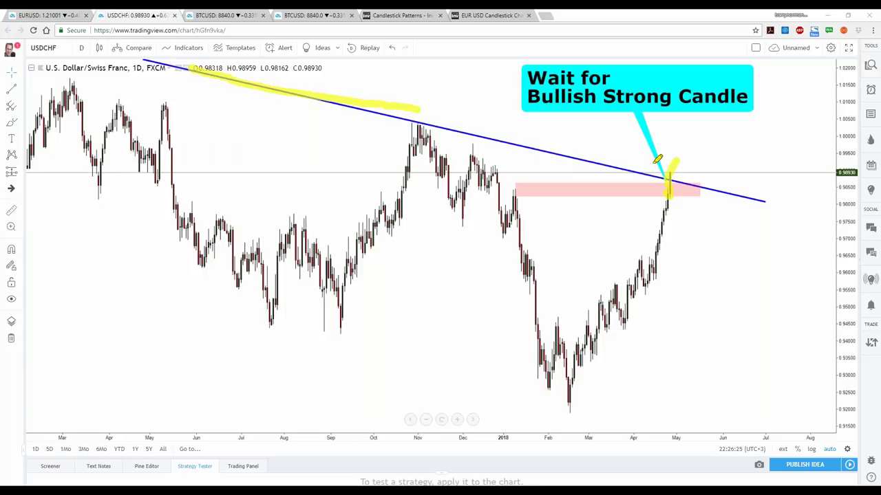
mouse_move(667, 179)
mouse_down()
mouse_move(691, 180)
mouse_move(679, 156)
mouse_up()
Move to the BTCUSD chart, clear its highlighter marks, and open the second BTCUSD chart.
key(ctrl+Tab)
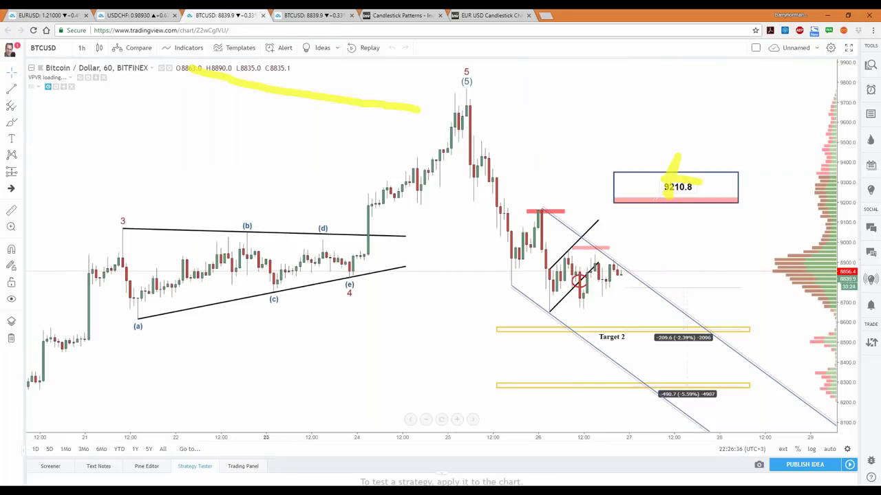
key(ctrl+shift+c)
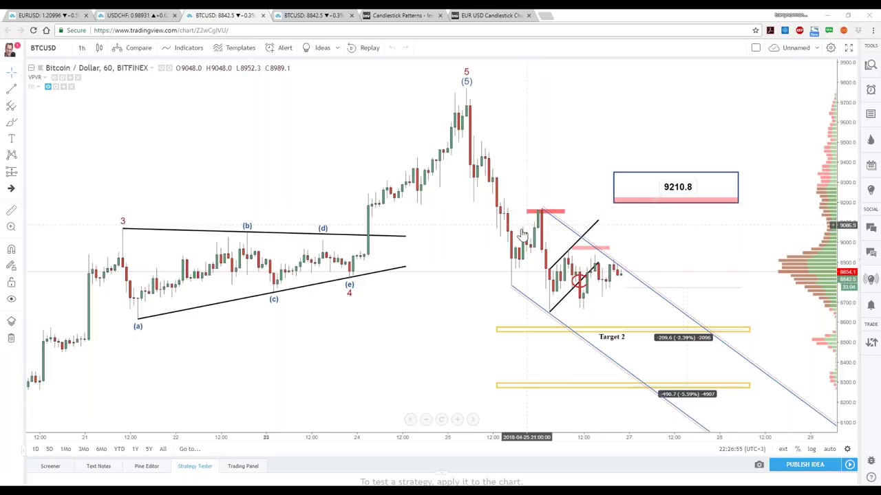
click(317, 15)
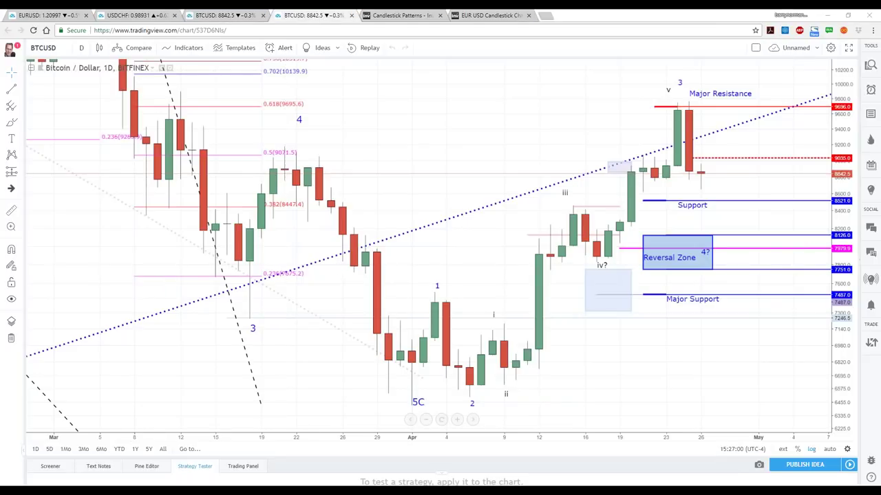
Select the light-blue rectangle and Support line, then return to the EURUSD 60-minute chart.
click(596, 269)
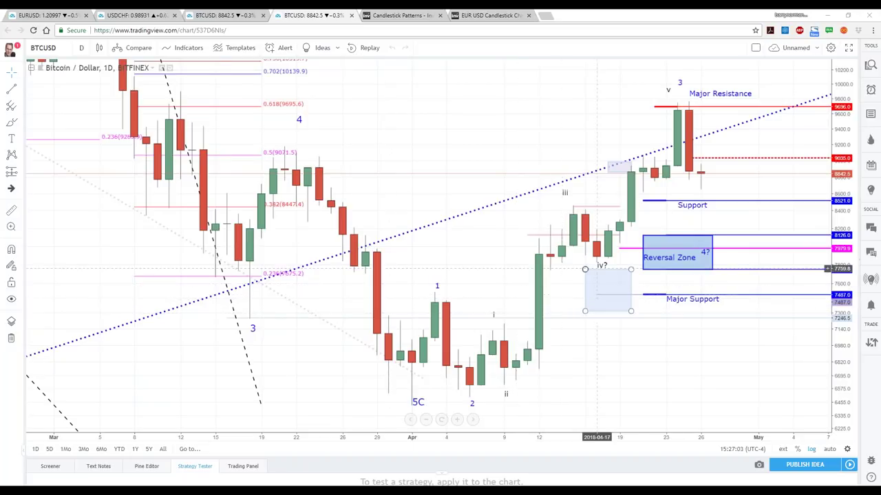
click(677, 201)
click(661, 213)
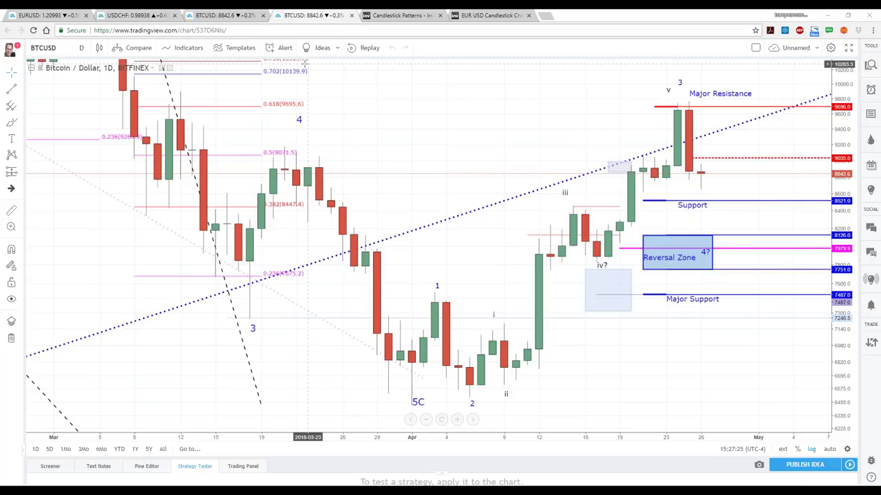
click(49, 16)
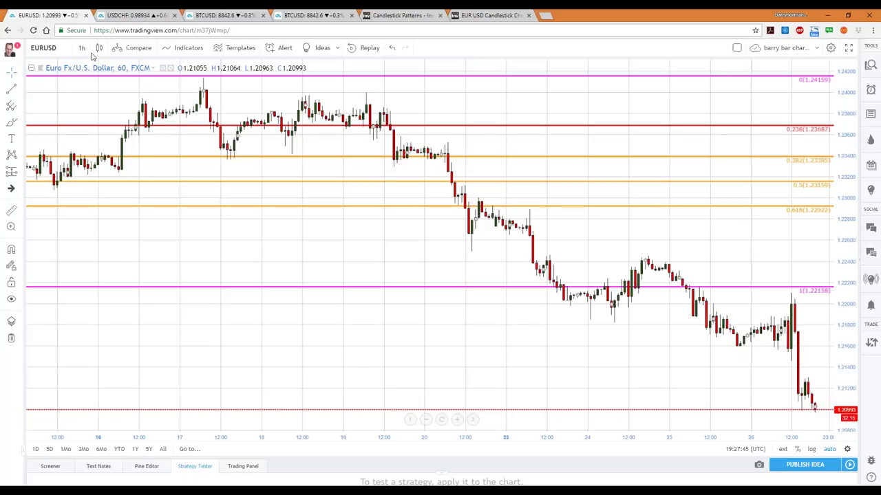
Add the public Candlestick Patterns Identified indicator and view its source in Pine Editor.
click(190, 47)
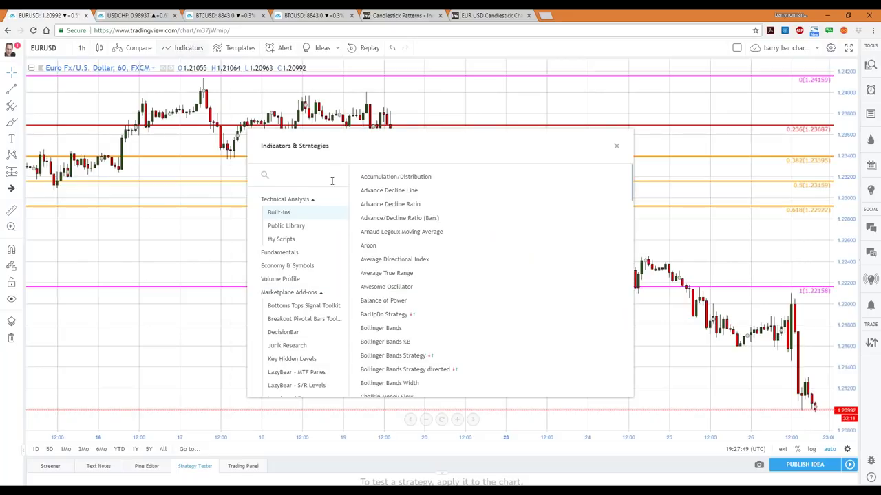
click(276, 227)
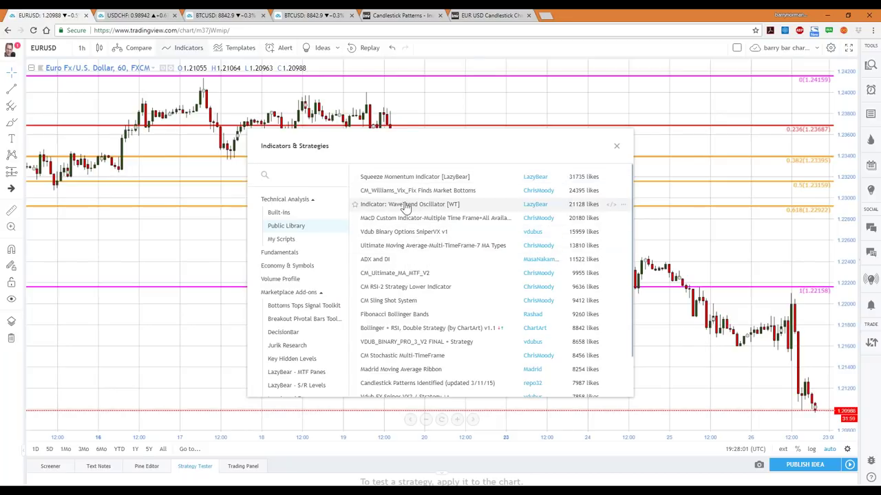
click(387, 383)
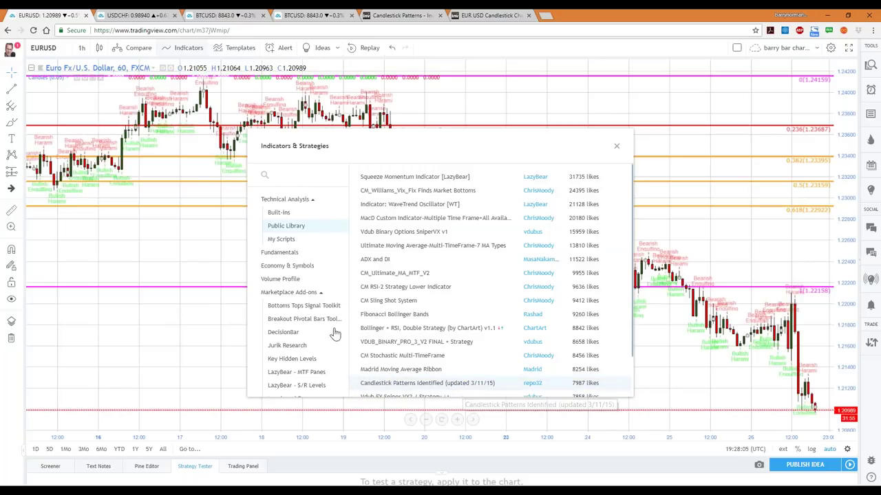
click(616, 149)
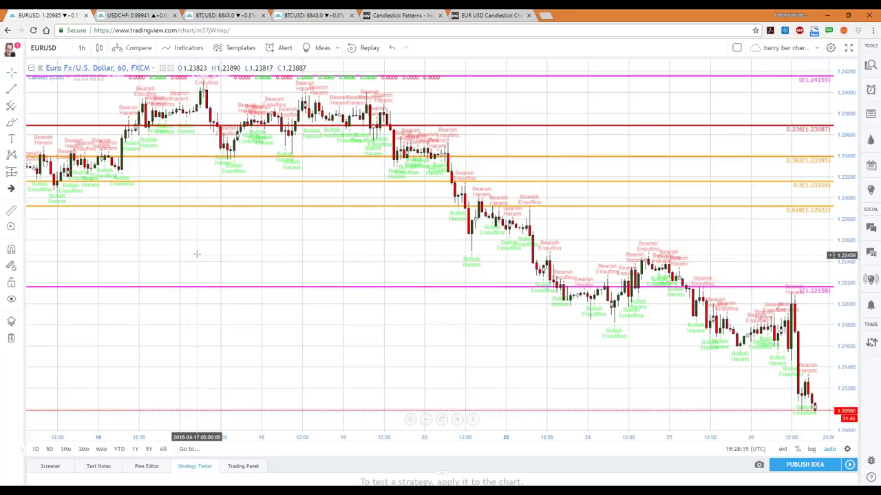
click(93, 80)
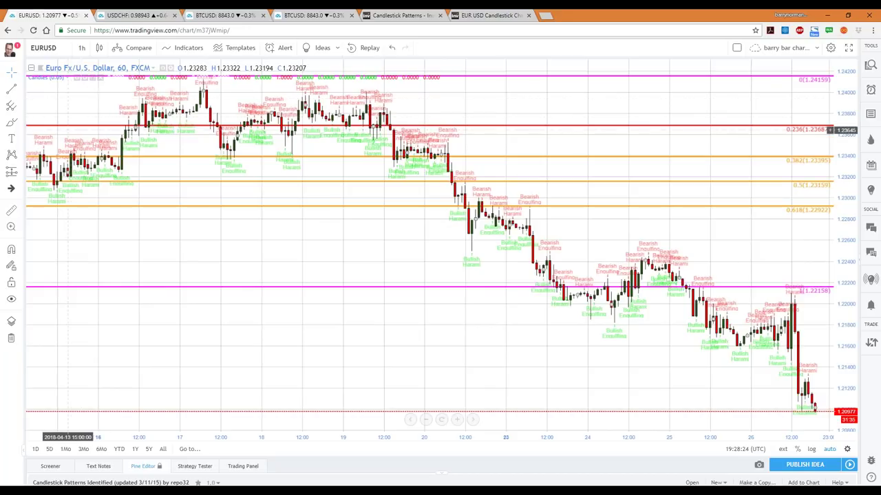
Open the Candlestick Patterns indicator's Style tab and move the dialog up to fit on screen.
click(84, 80)
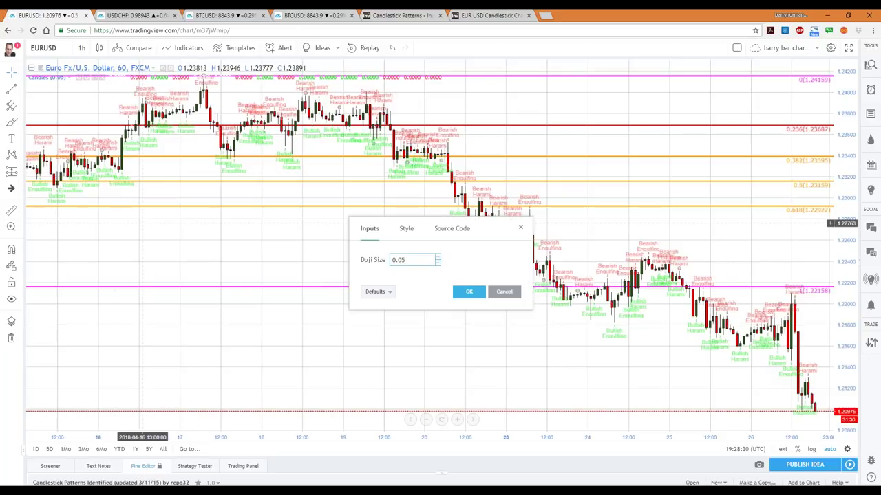
click(505, 292)
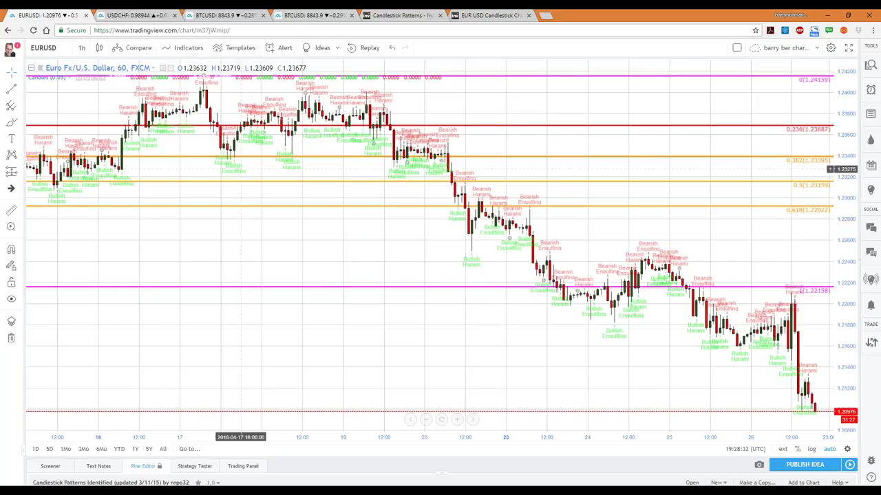
click(85, 79)
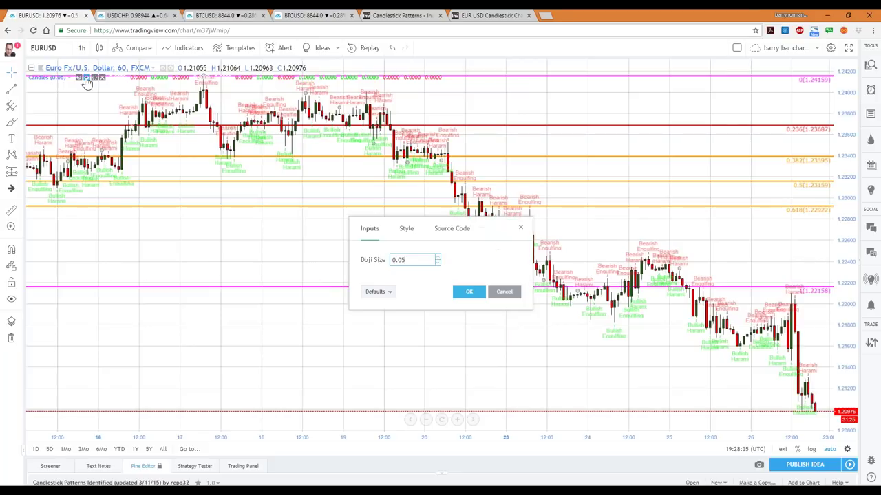
click(407, 230)
drag(486, 230, 518, 58)
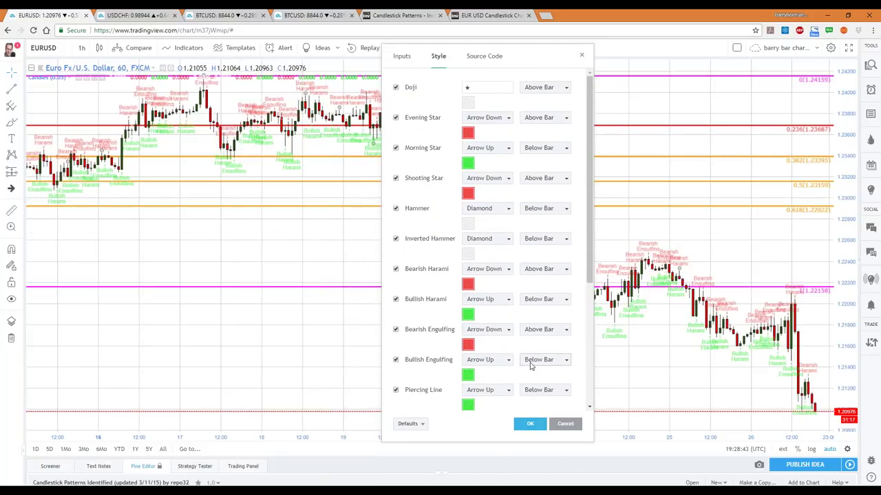
Uncheck Evening Star, Morning Star, Shooting Star, Hammer and Inverted Hammer.
scroll(589, 409, down, 3)
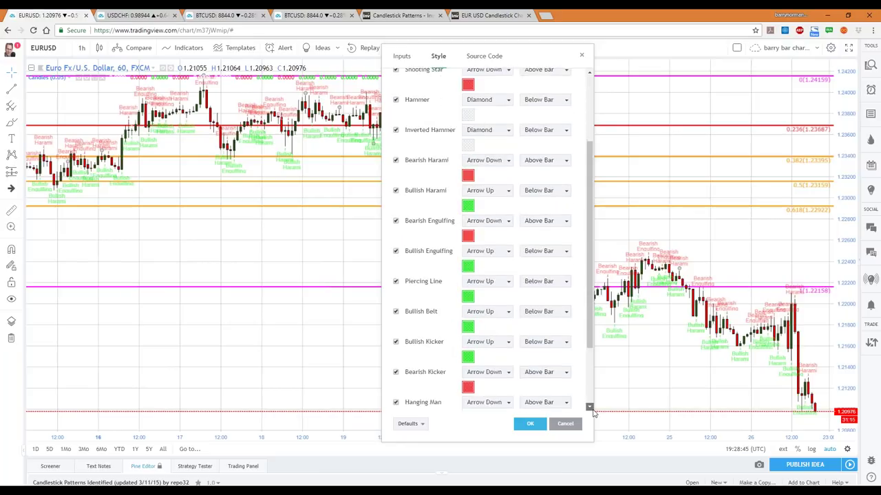
drag(587, 313, 586, 196)
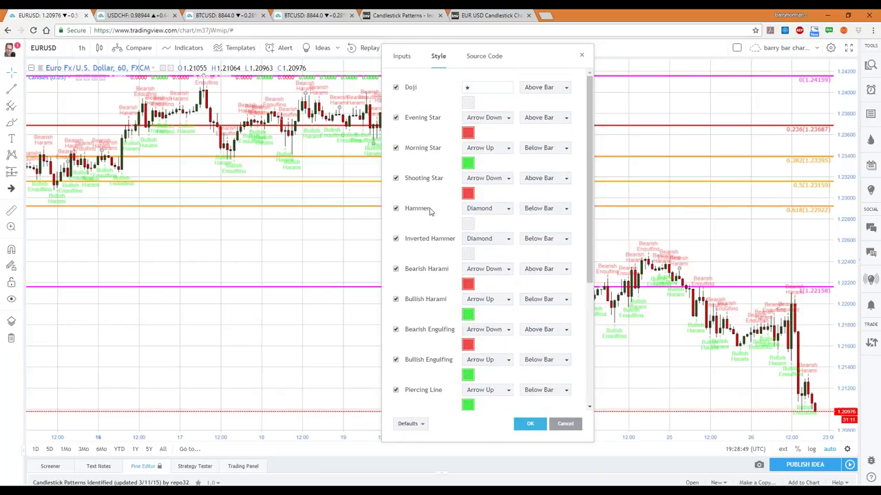
click(396, 118)
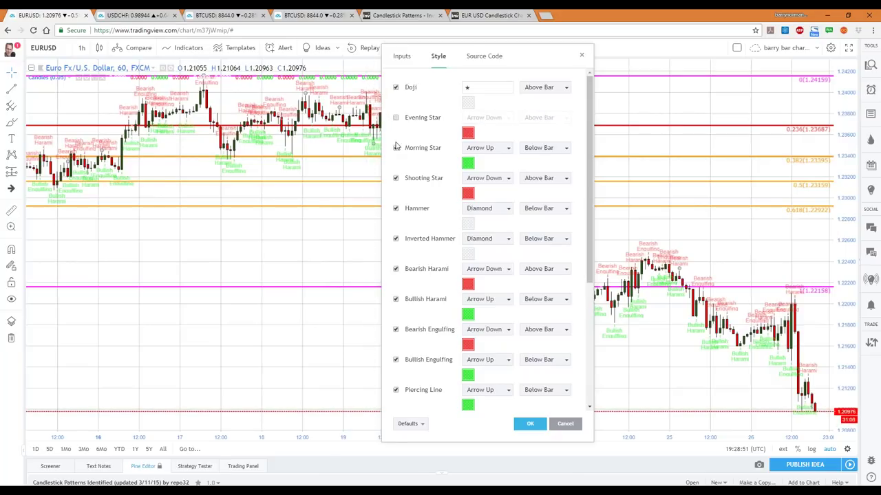
click(395, 147)
click(395, 178)
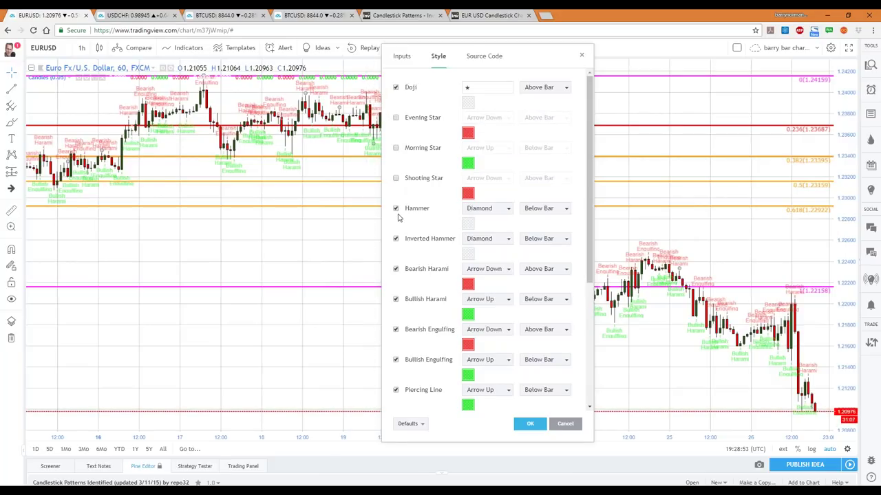
click(395, 208)
click(396, 239)
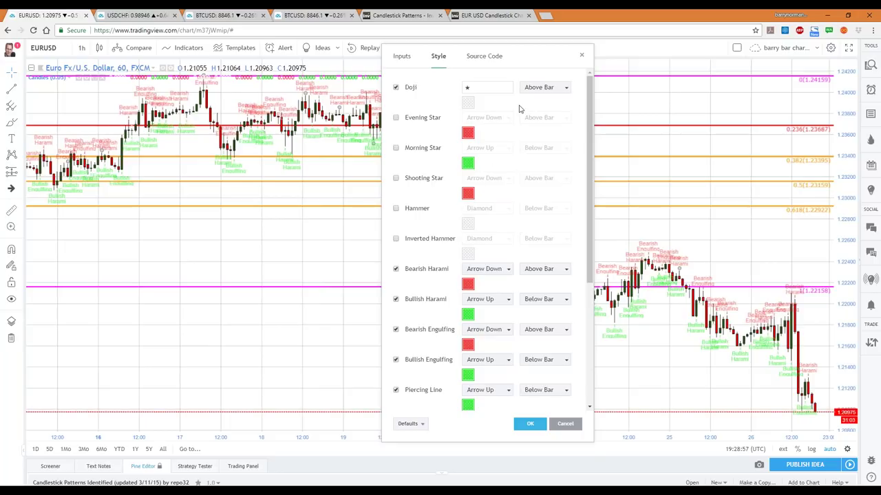
Keep Doji as is and uncheck both Haramis, both Engulfings and Piercing Line.
click(565, 89)
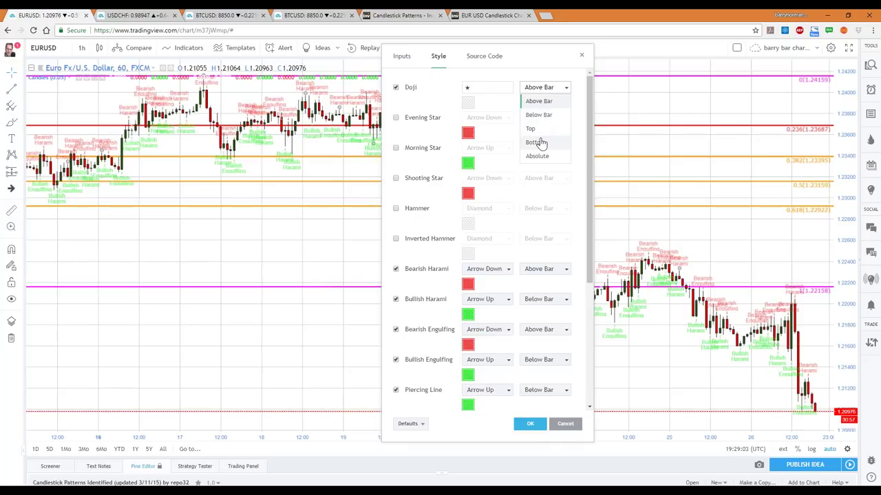
click(482, 99)
click(481, 89)
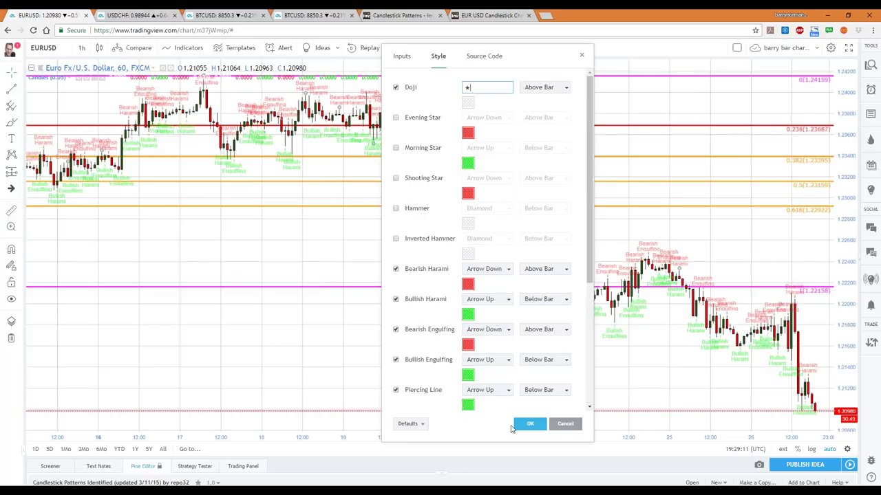
click(396, 269)
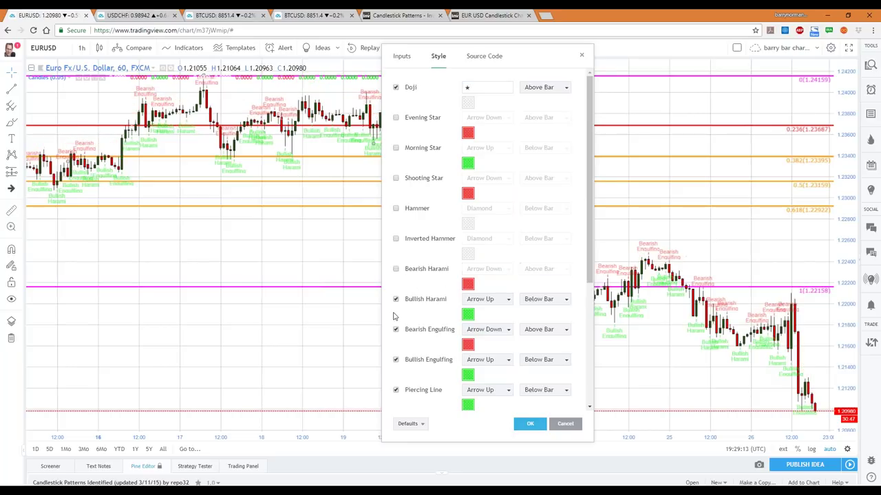
click(396, 330)
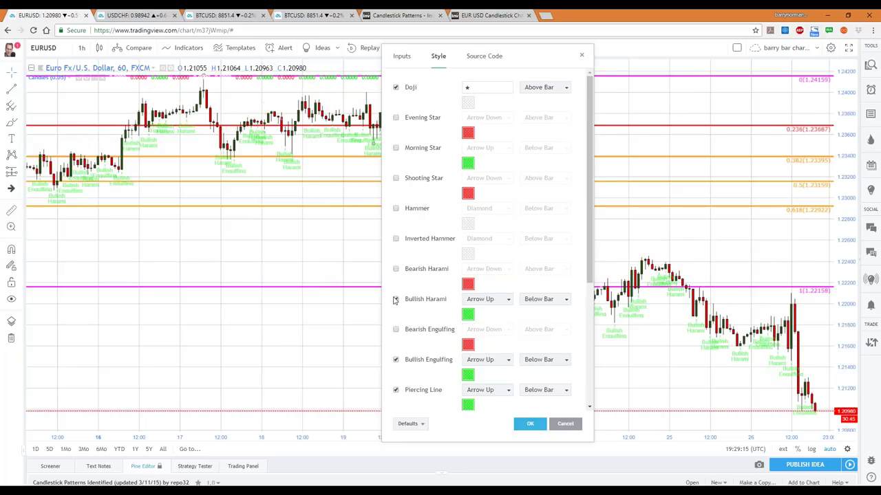
click(396, 299)
click(396, 359)
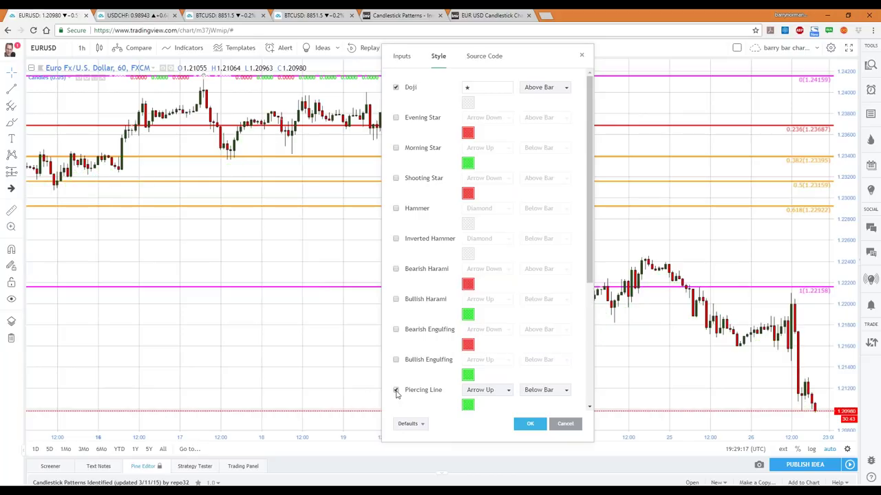
click(395, 390)
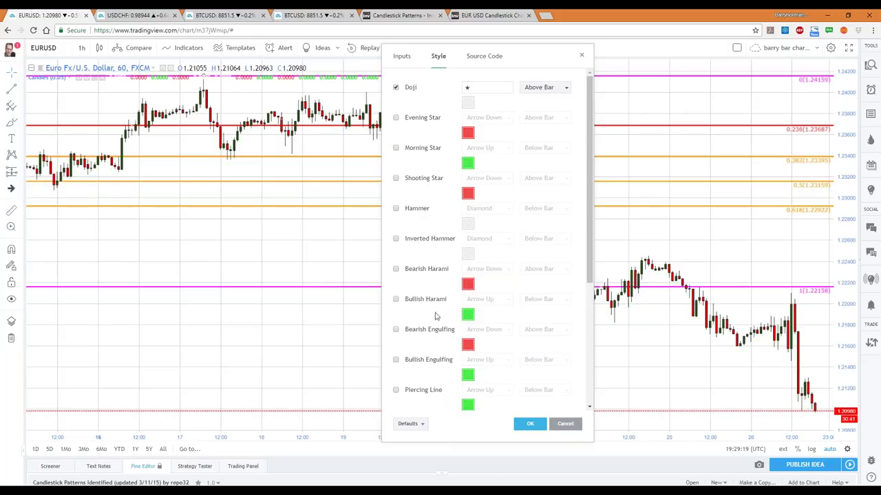
Re-enable Evening Star, Morning Star, Shooting Star and Bearish Engulfing.
click(396, 119)
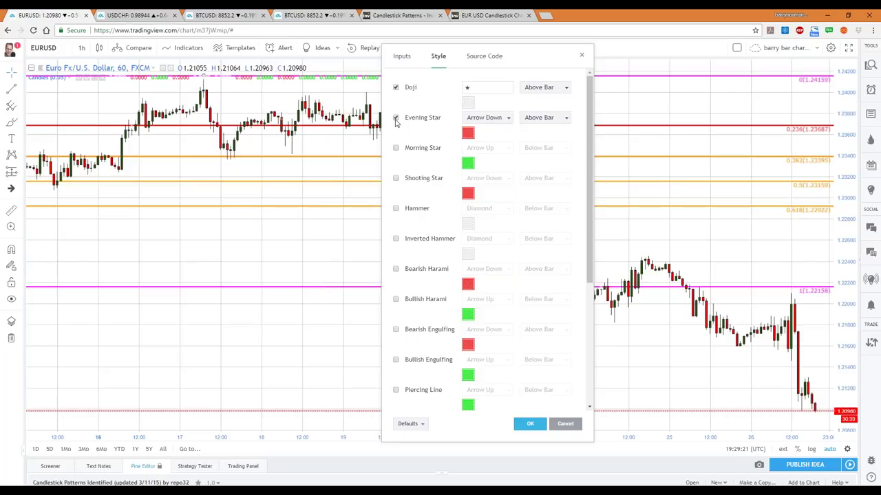
click(395, 148)
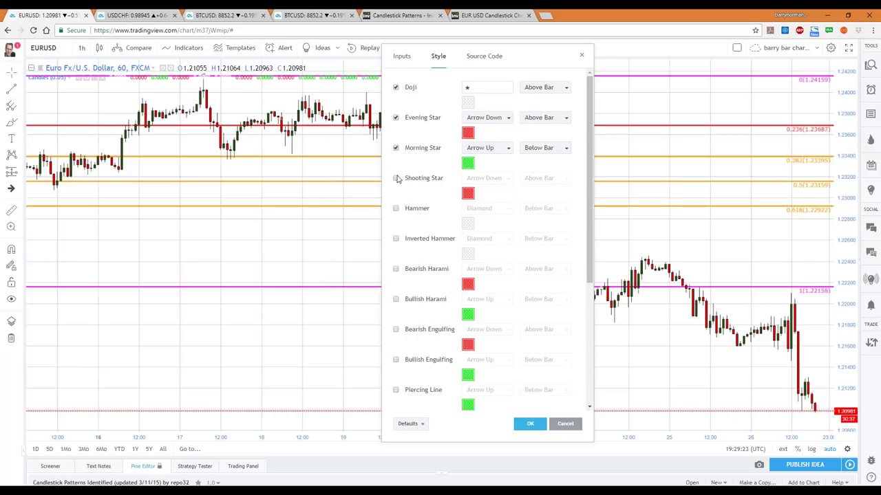
click(396, 178)
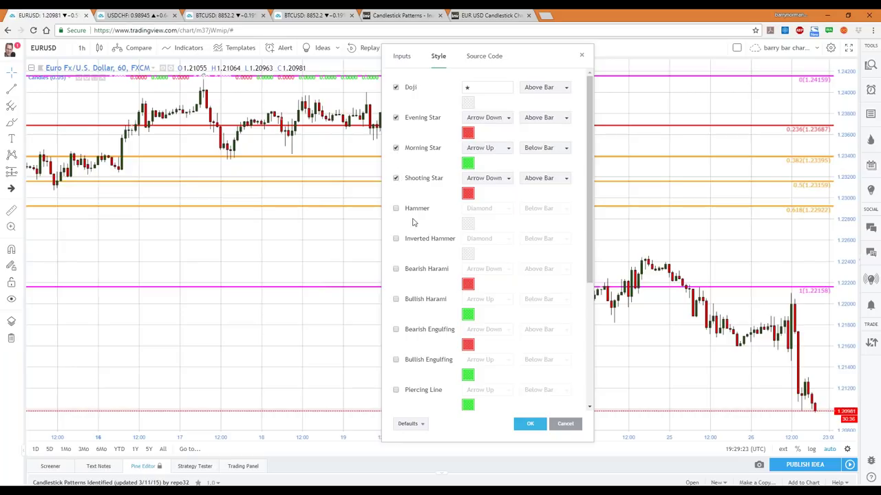
click(396, 330)
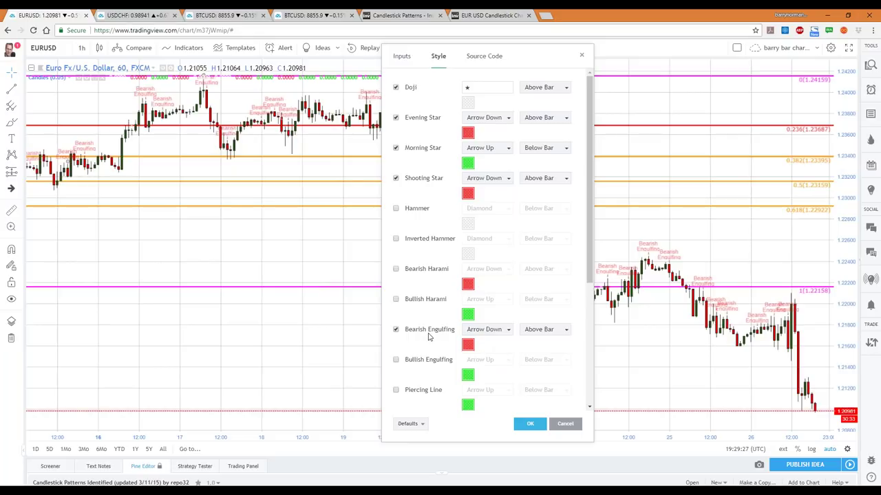
Style Bearish Engulfing markers as dark brown circles below the bar and confirm.
click(508, 331)
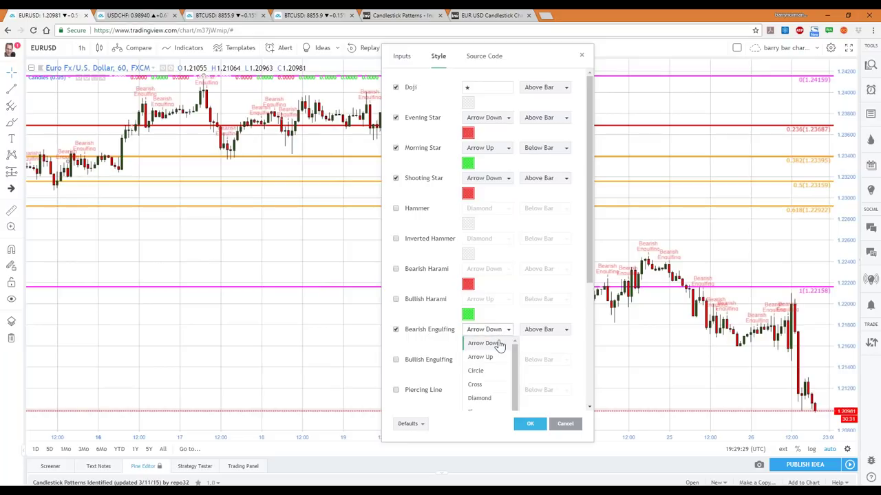
click(480, 369)
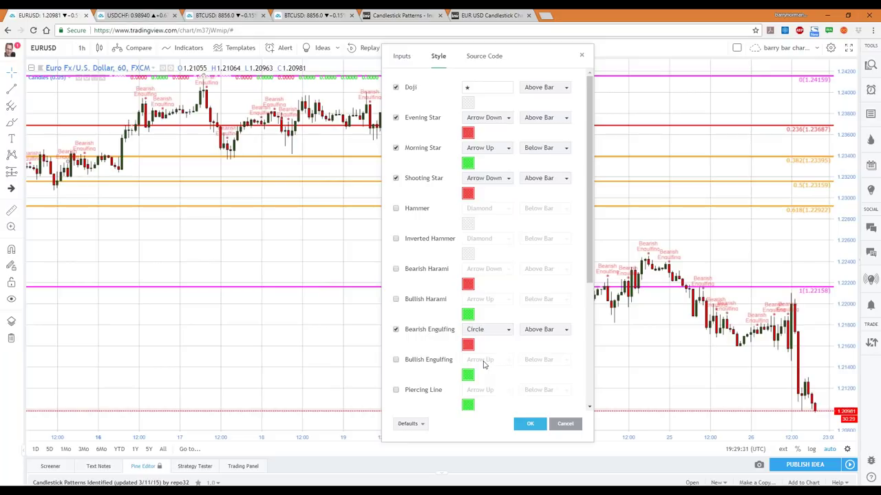
click(564, 331)
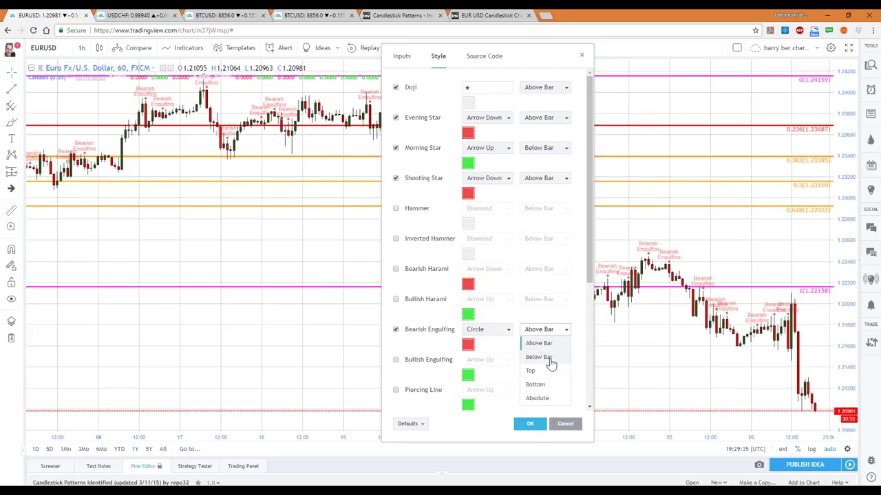
click(539, 357)
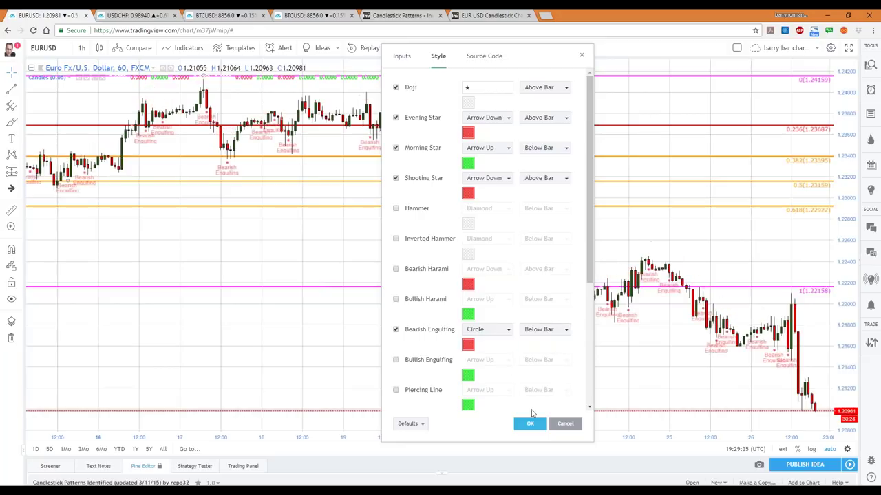
click(468, 346)
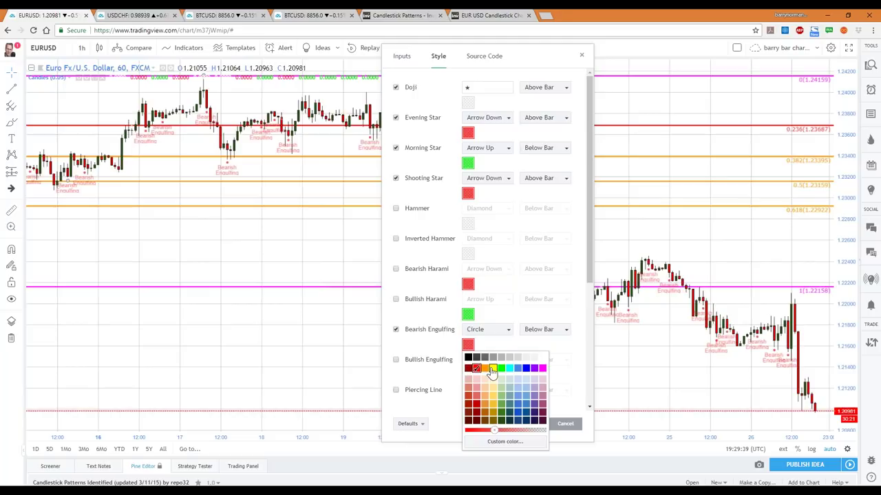
click(467, 421)
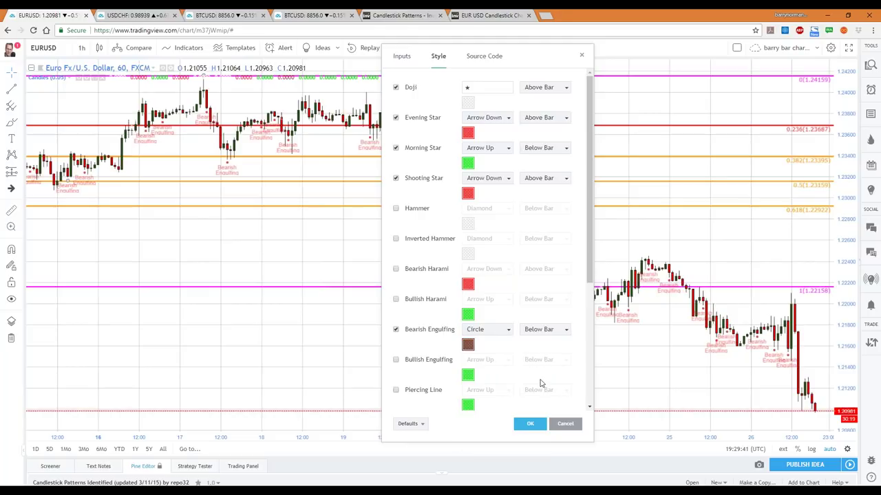
click(529, 424)
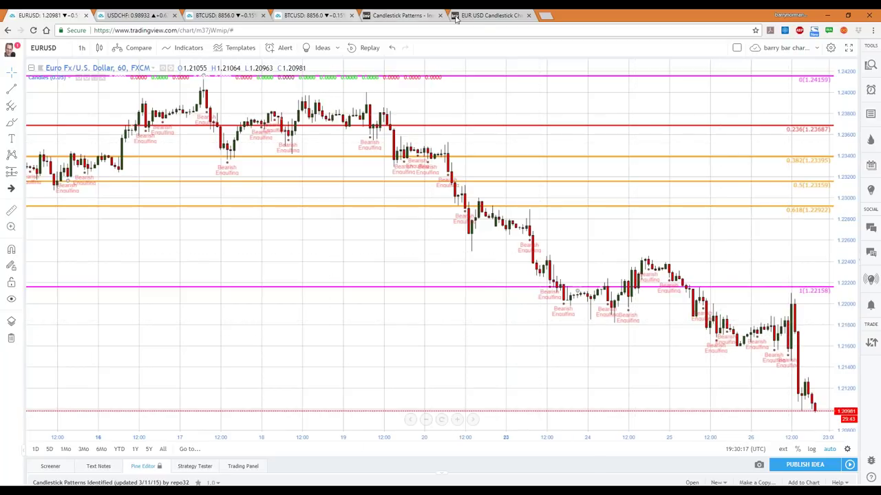
Go to the EUR/USD Candlestick Chart tab and scroll down to its Candlestick Patterns table.
click(495, 15)
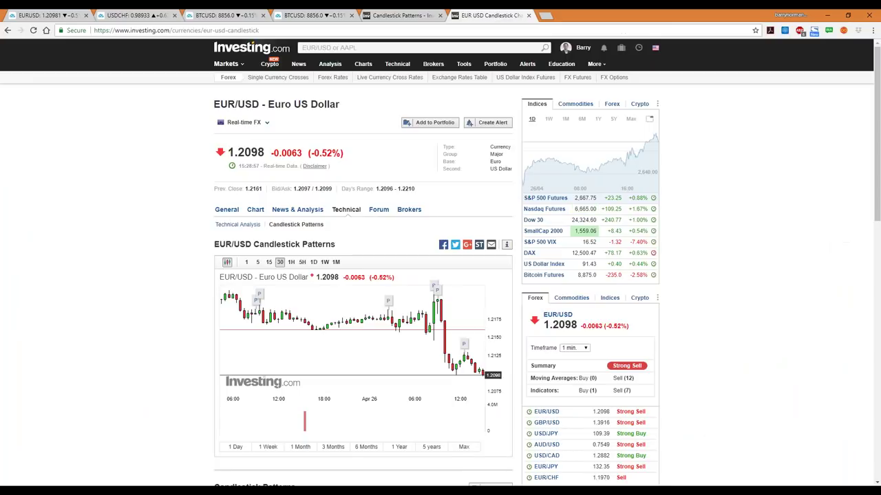
scroll(167, 255, down, 3)
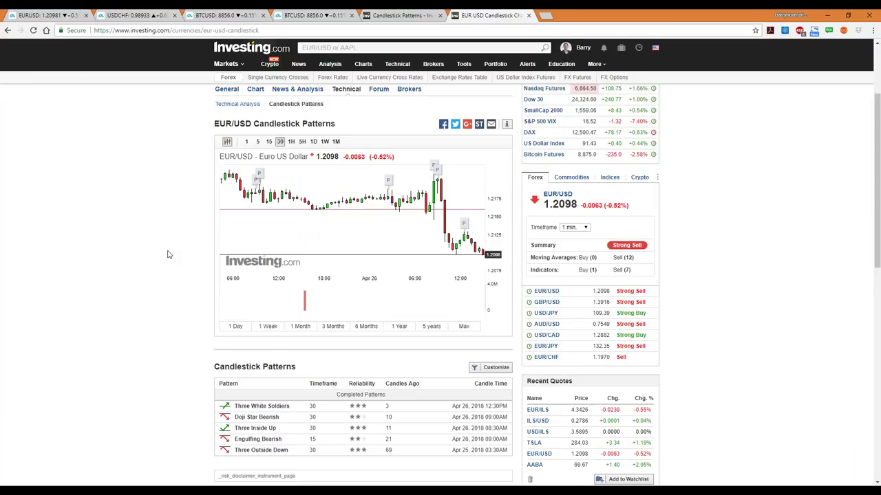
scroll(167, 255, up, 3)
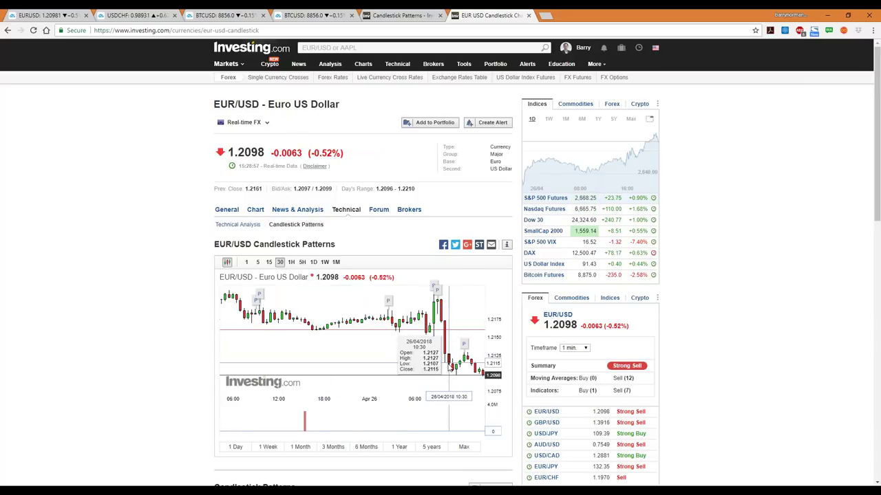
mouse_move(465, 348)
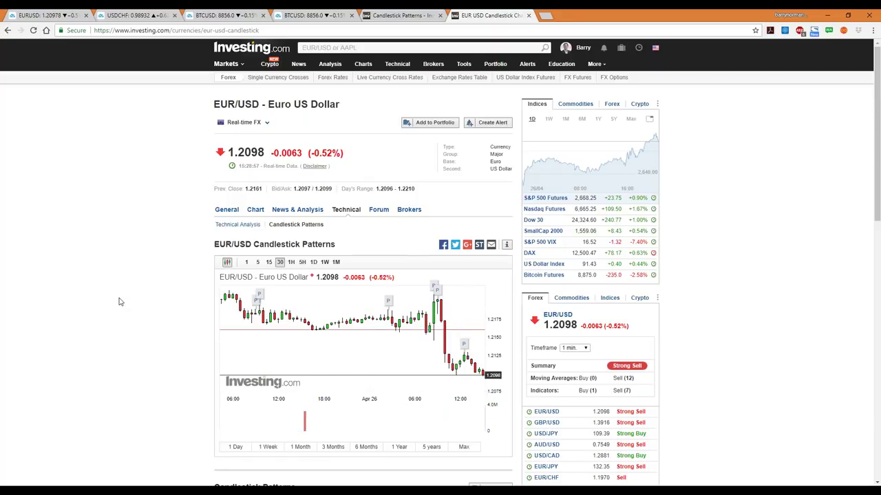
scroll(119, 302, down, 2)
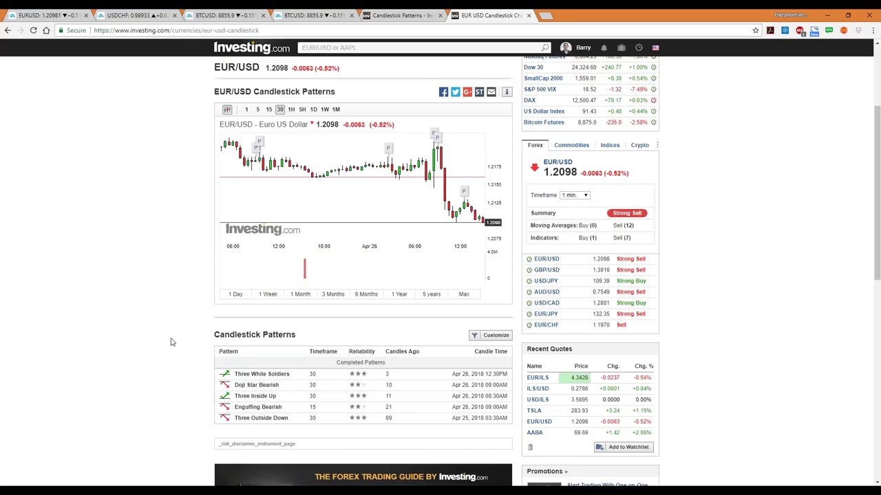
Limit EUR/USD patterns to three-star reliability, leaving Three White Soldiers and Three Inside Up.
click(486, 337)
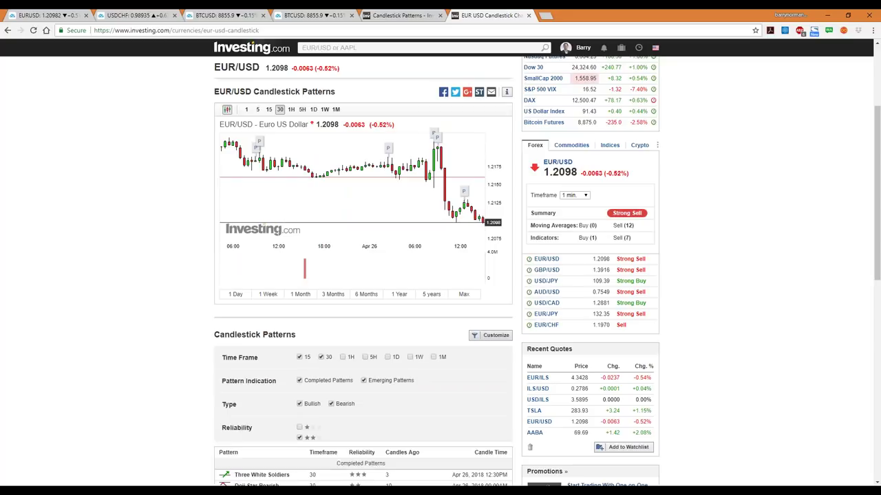
scroll(190, 332, down, 2)
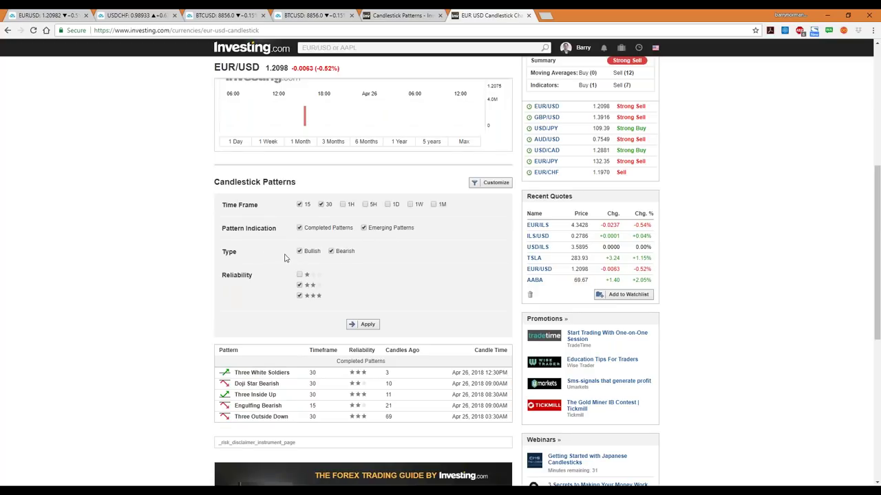
click(300, 296)
click(299, 285)
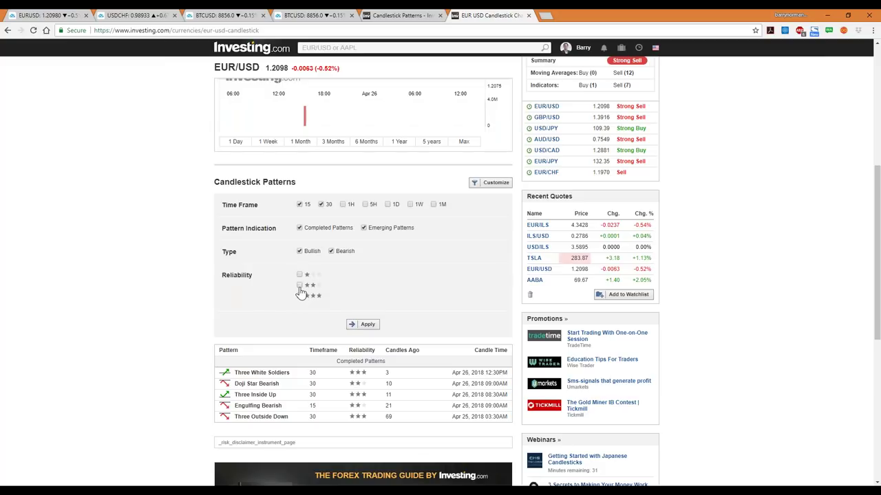
click(366, 324)
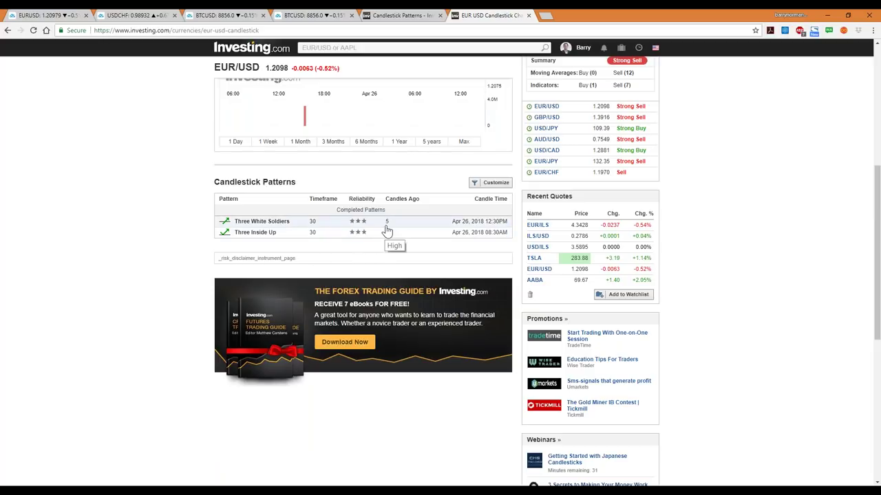
scroll(318, 232, up, 2)
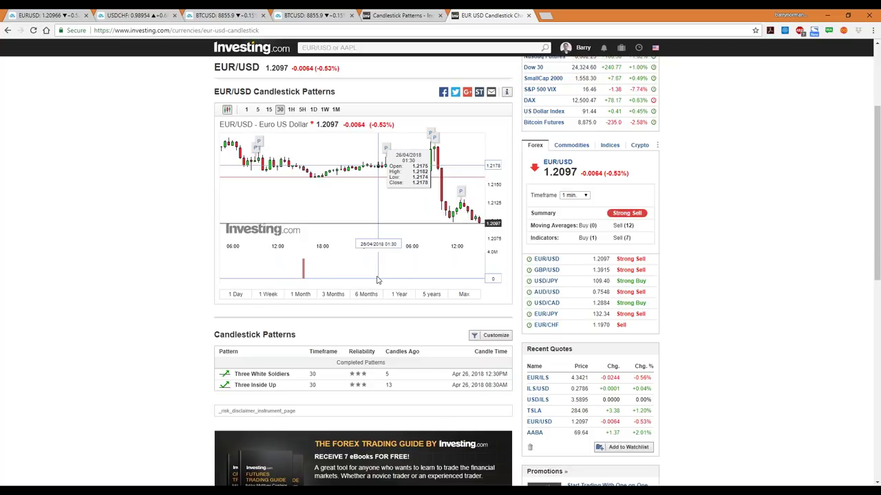
mouse_move(460, 196)
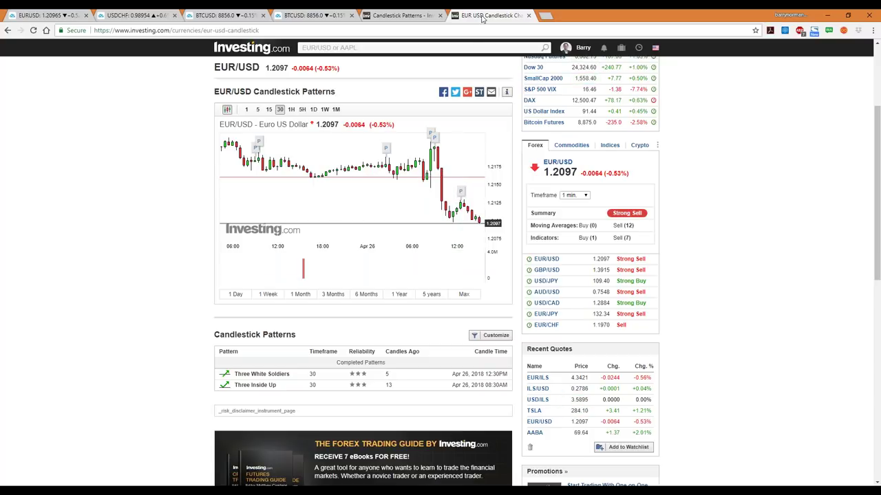
Switch to the multi-asset Candlestick Patterns scanner and expand its Customize filter panel.
click(399, 17)
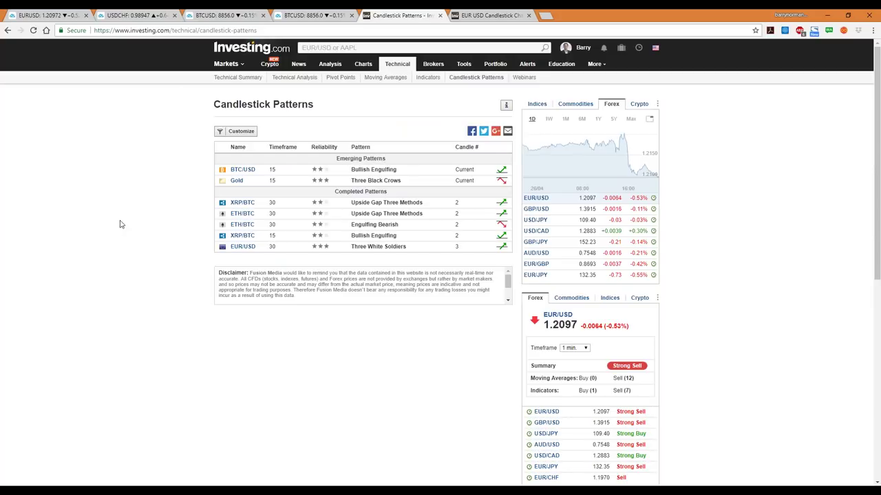
click(232, 133)
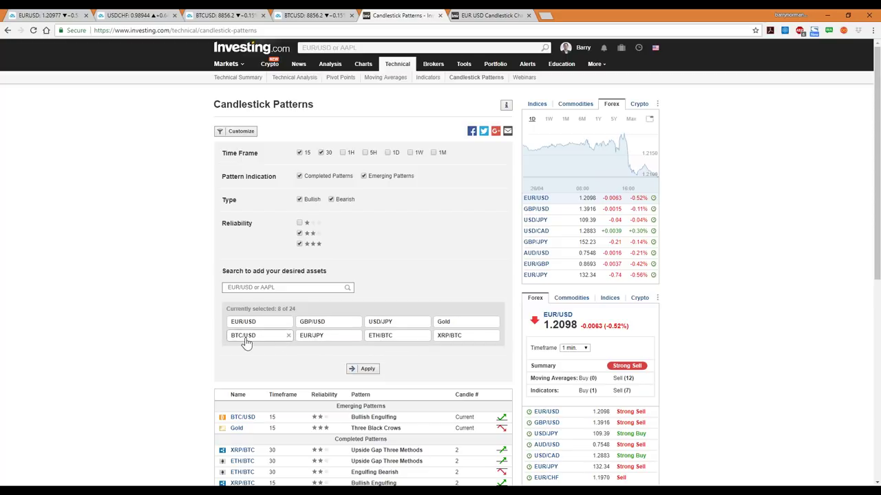
scroll(239, 335, down, 2)
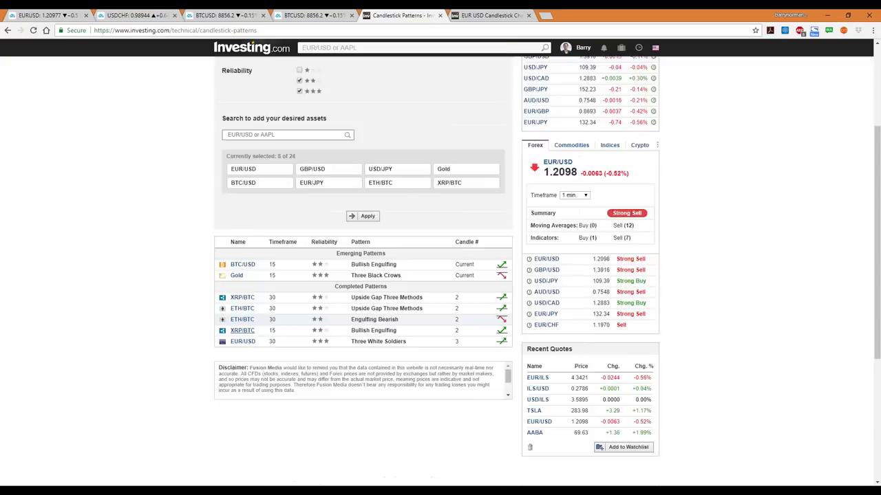
scroll(275, 275, up, 2)
Apply the scanner filters, review the Three Inside Up details, then open the XRP/BTC page.
click(361, 372)
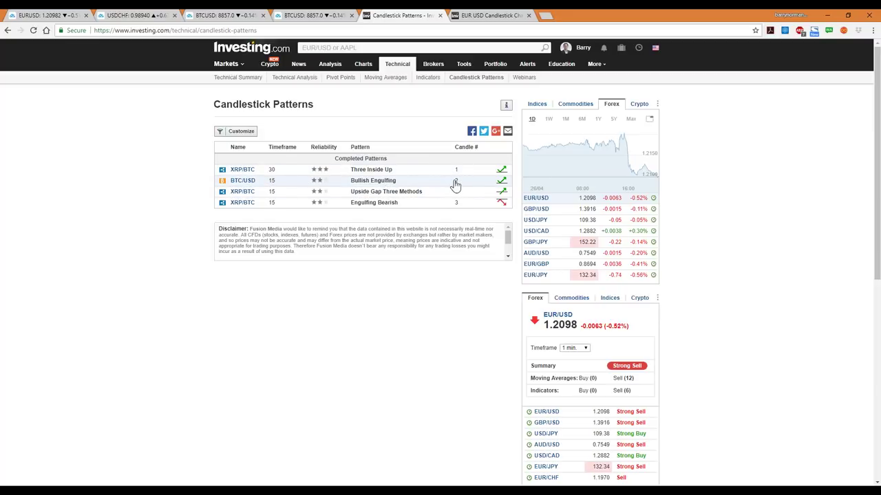
click(386, 173)
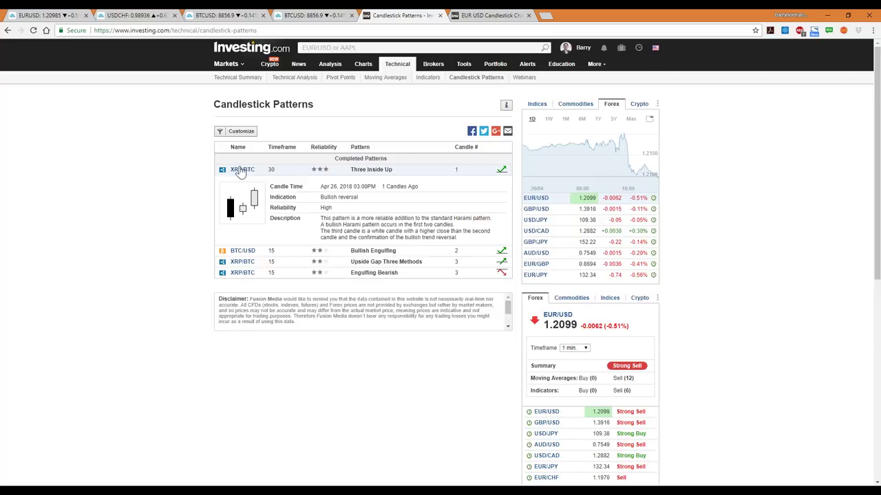
click(239, 172)
click(241, 171)
click(240, 171)
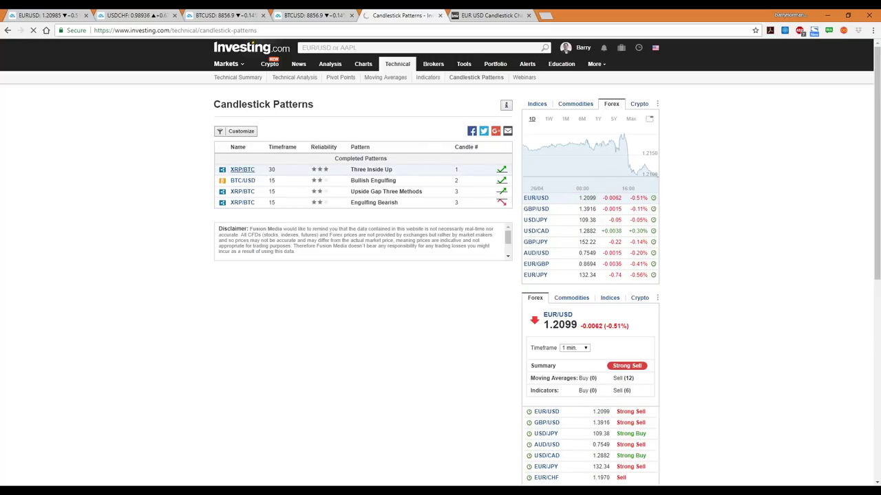